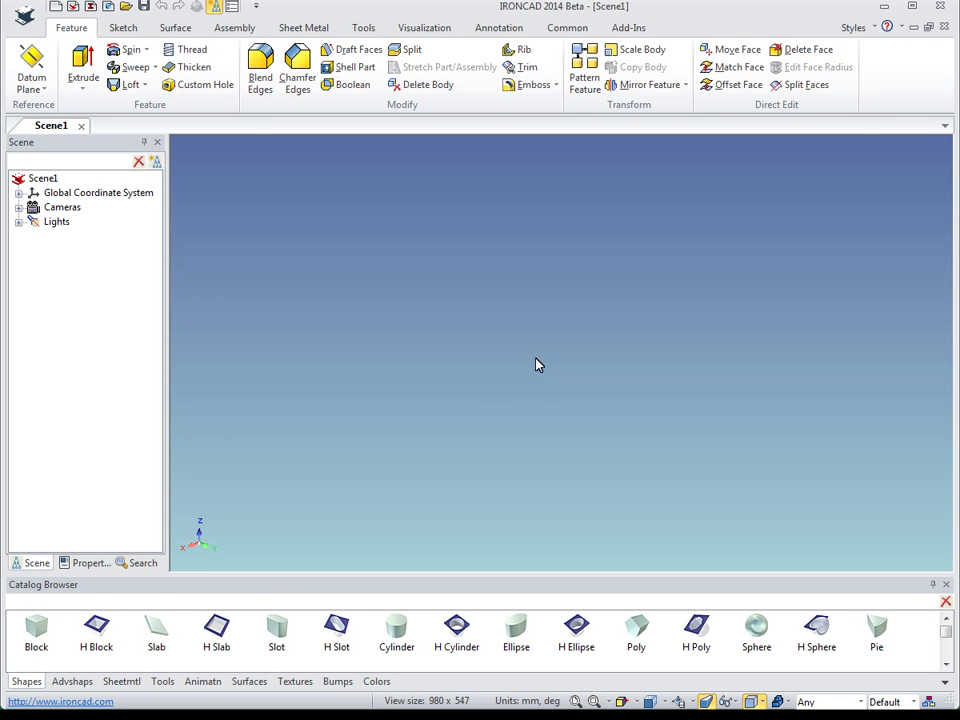
# Place a block in the scene and widen it left and right with its size handles.
pyautogui.moveTo(537, 368); pyautogui.dragTo(539, 368)
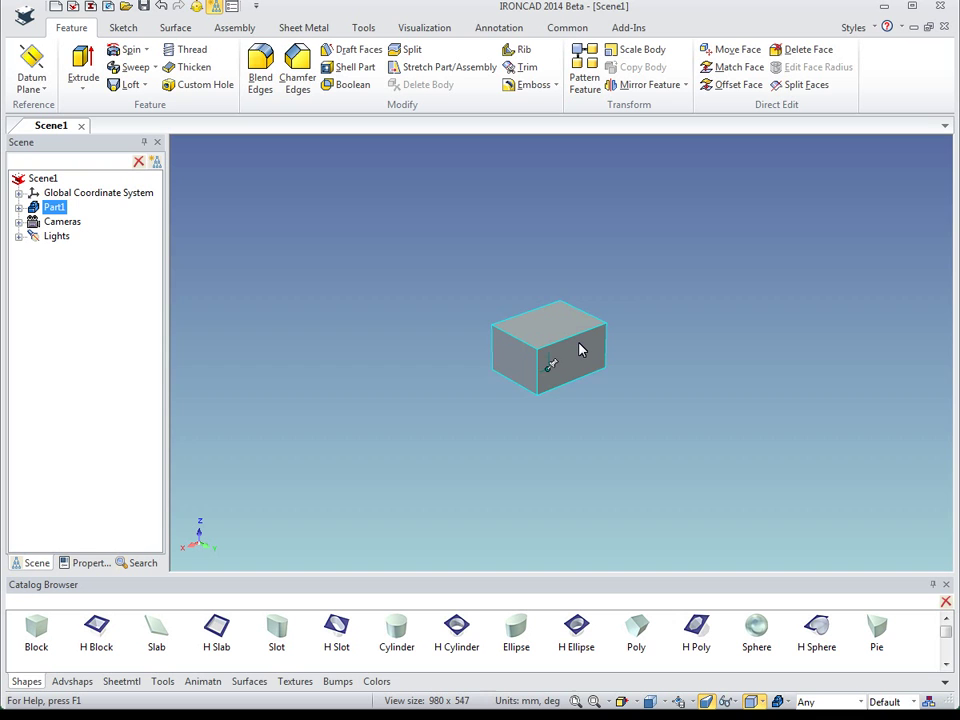
pyautogui.scroll(2, 577, 350)
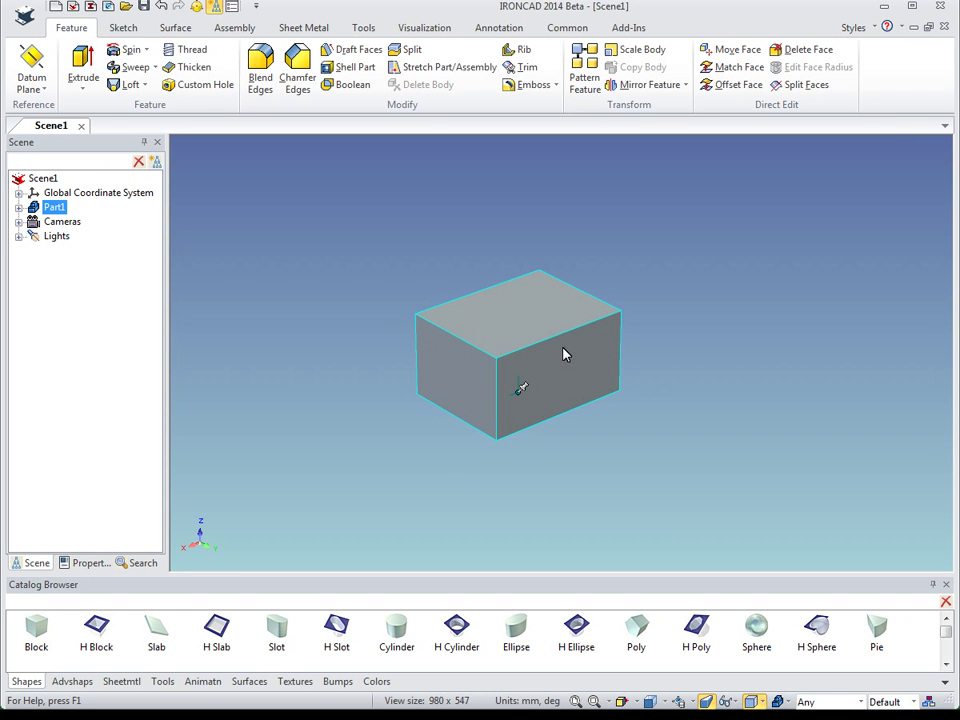
pyautogui.click(553, 368)
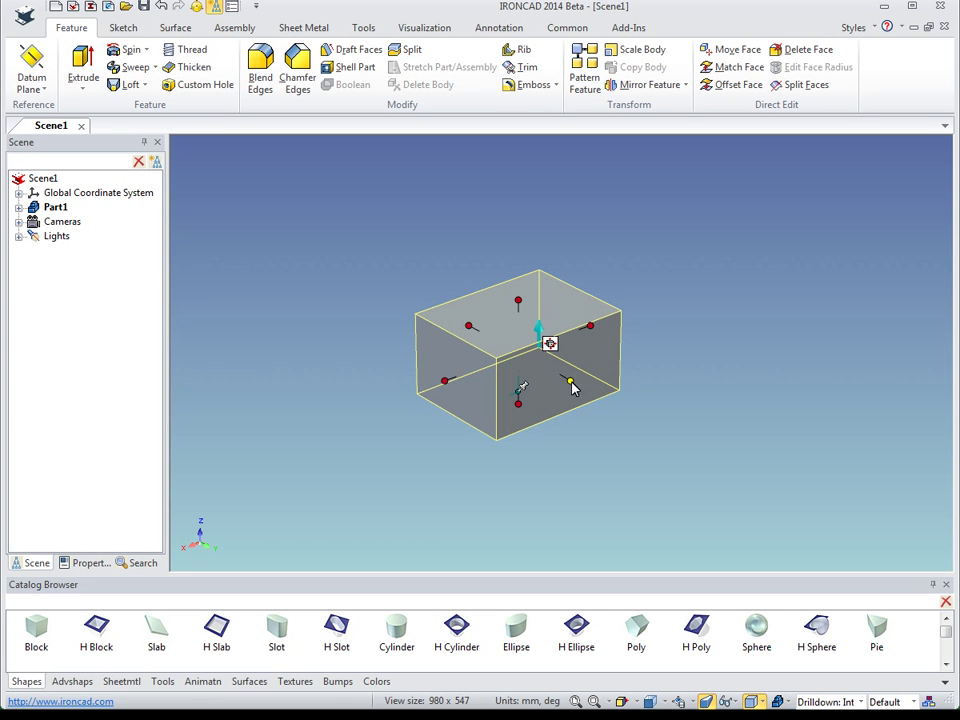
pyautogui.moveTo(570, 381); pyautogui.dragTo(622, 412)
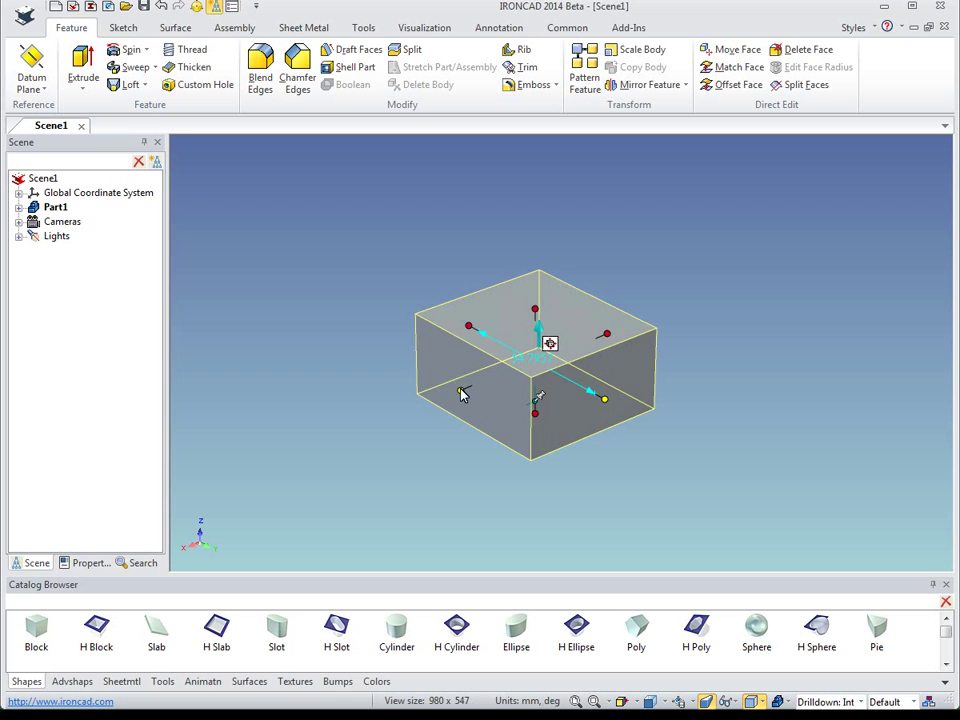
pyautogui.moveTo(462, 394); pyautogui.dragTo(416, 410)
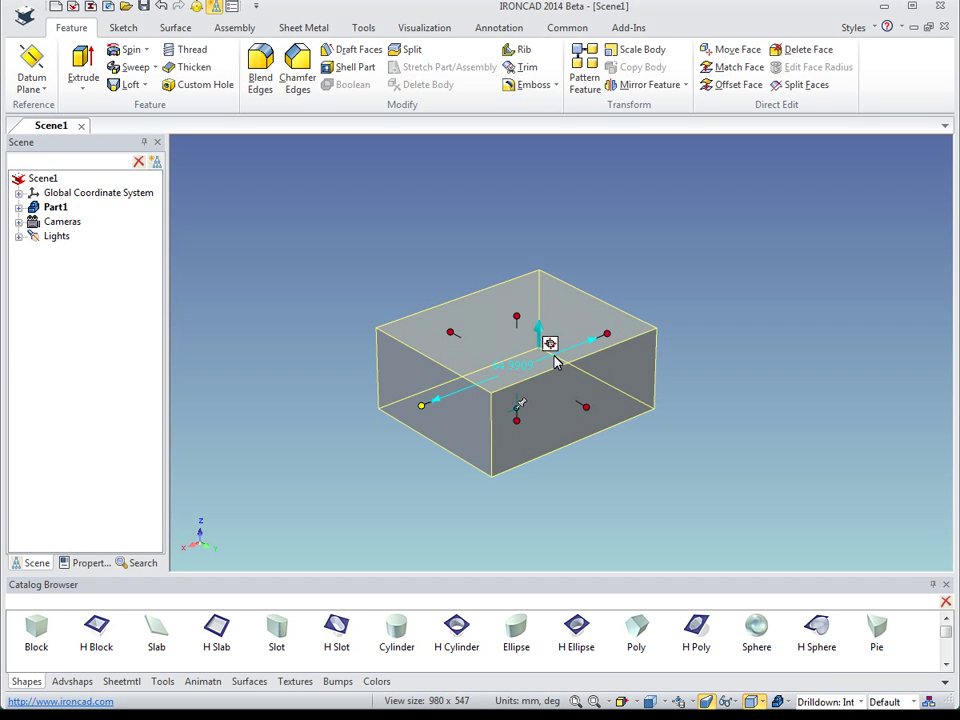
# Set the block's length to 50, then select its depth handle for editing.
pyautogui.moveTo(607, 333); pyautogui.dragTo(632, 328)
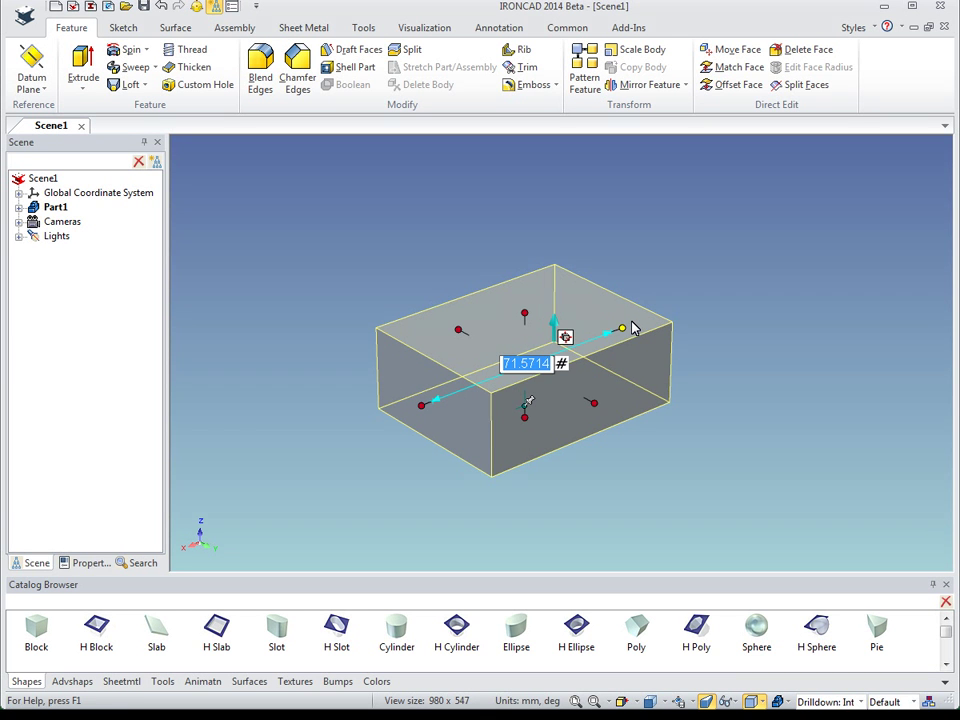
pyautogui.write('50')
pyautogui.press('Return')
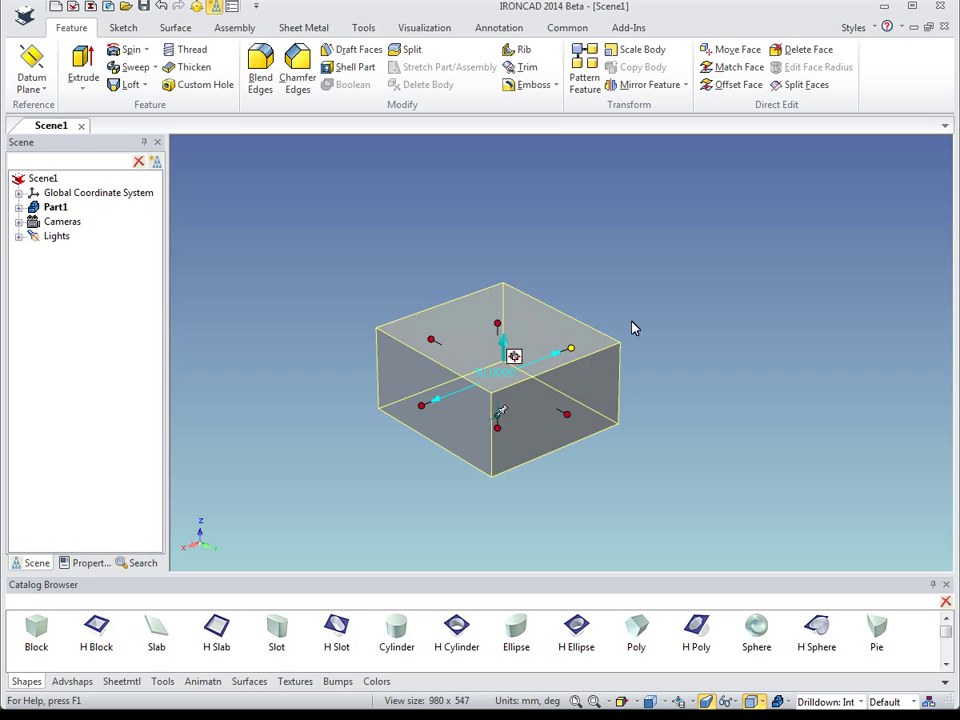
pyautogui.scroll(2, 630, 328)
pyautogui.scroll(2, 626, 328)
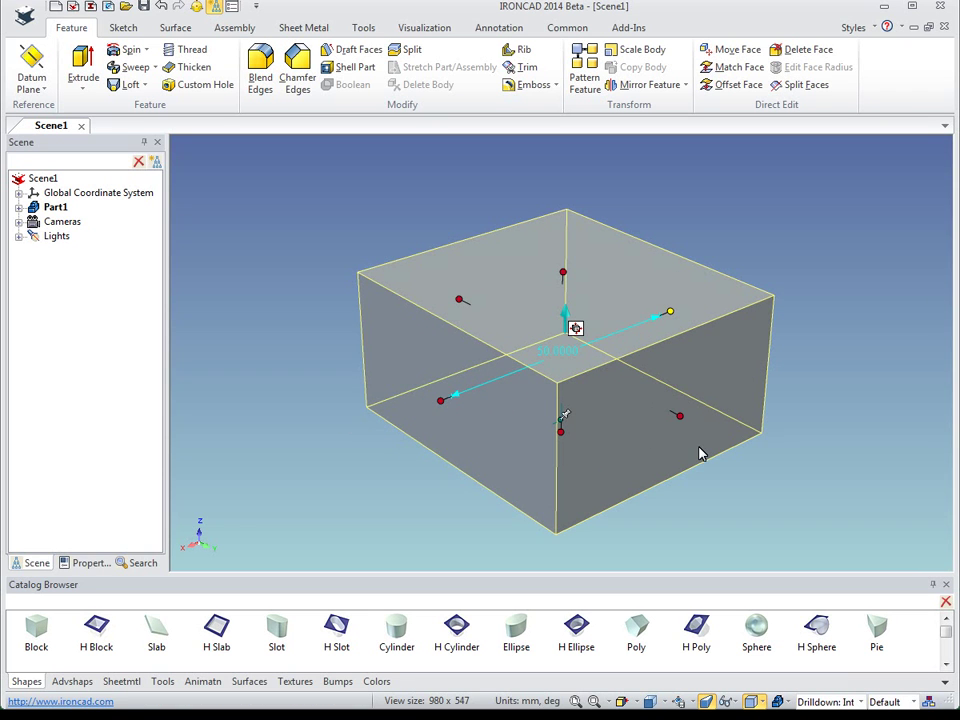
pyautogui.click(681, 420)
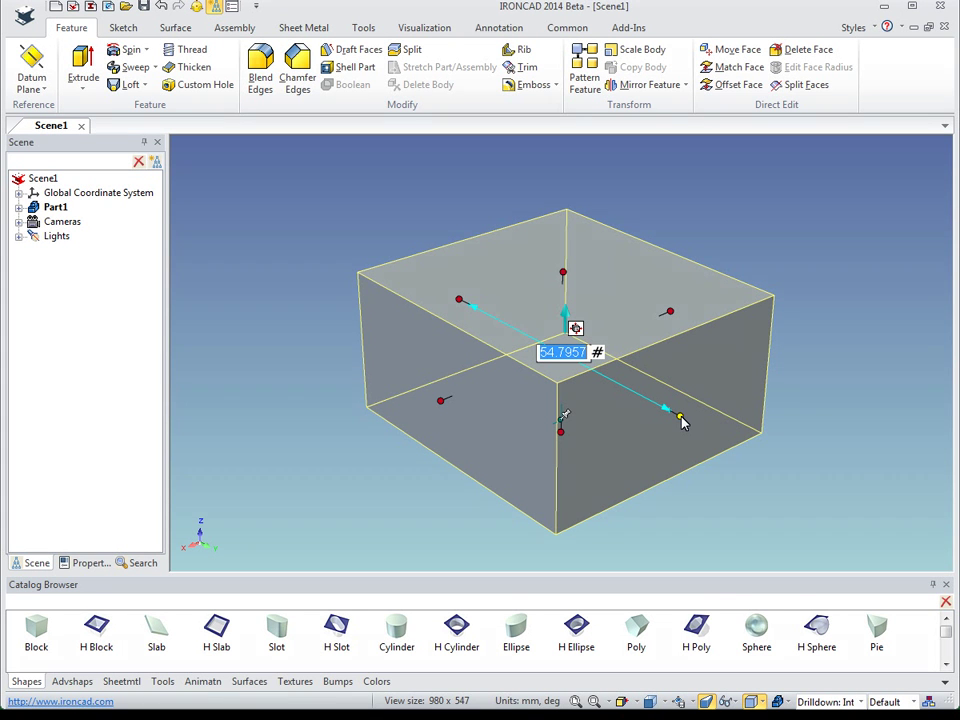
# Use Edit Sizebox to set width and height to 50, giving a 50 × 50 × 50 cube.
pyautogui.rightClick(681, 421)
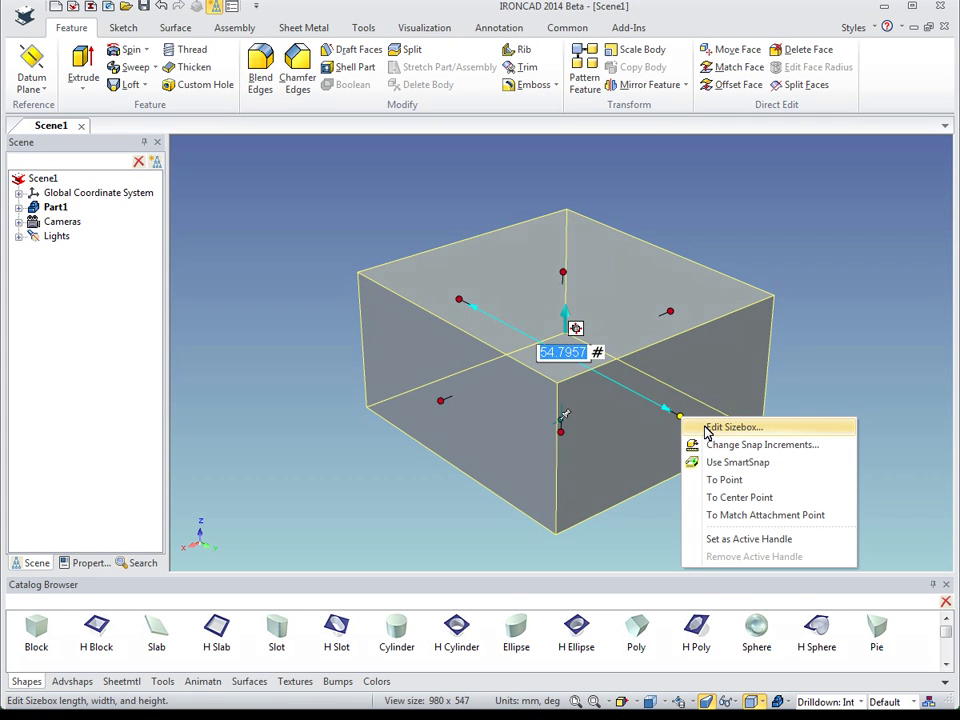
pyautogui.click(731, 428)
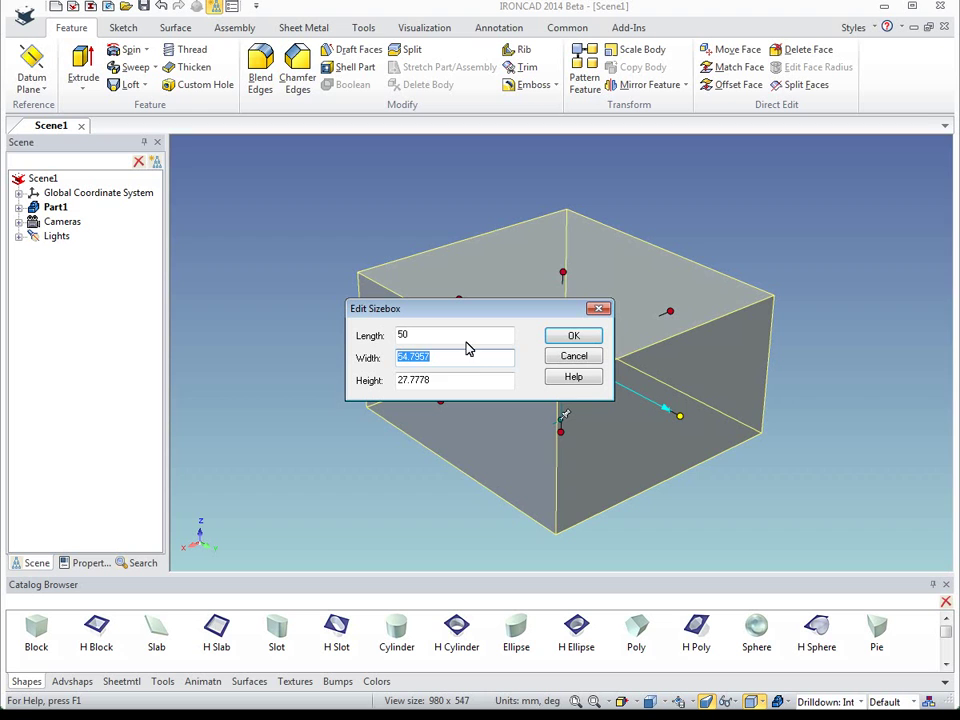
pyautogui.write('50')
pyautogui.press('Tab')
pyautogui.write('5')
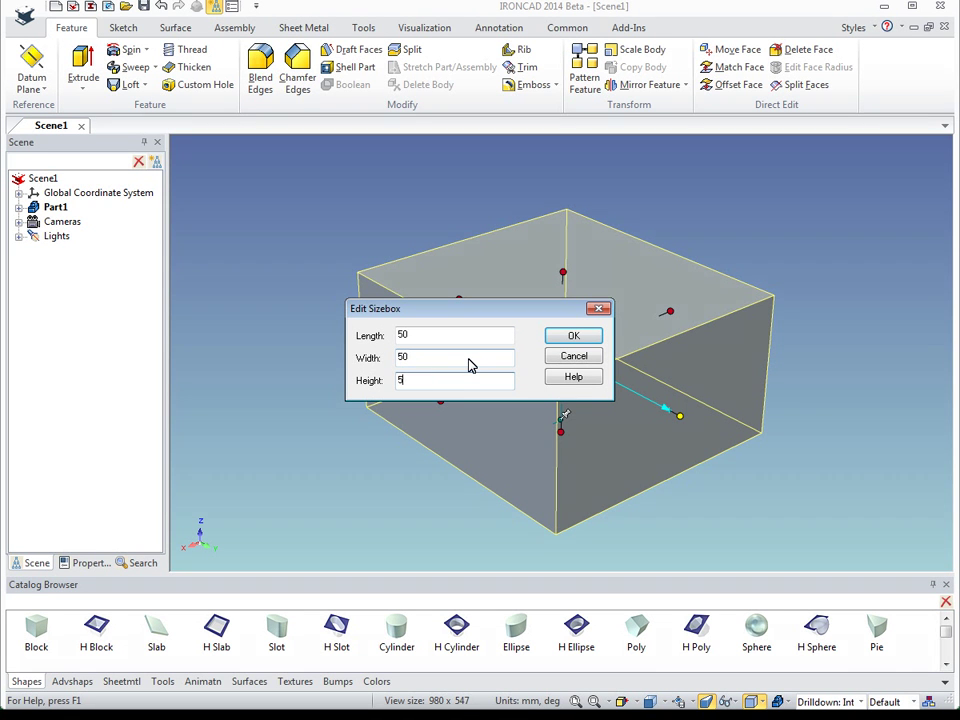
pyautogui.write('0')
pyautogui.press('Return')
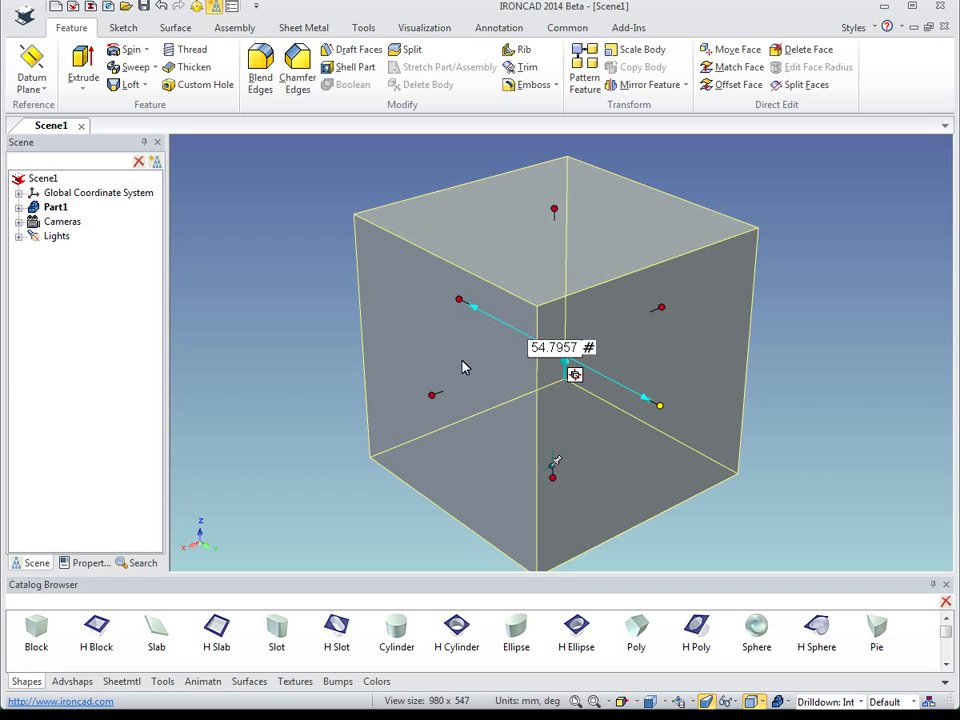
# Pick the cube's vertical handle, then deselect the cube by clicking empty space.
pyautogui.click(575, 377)
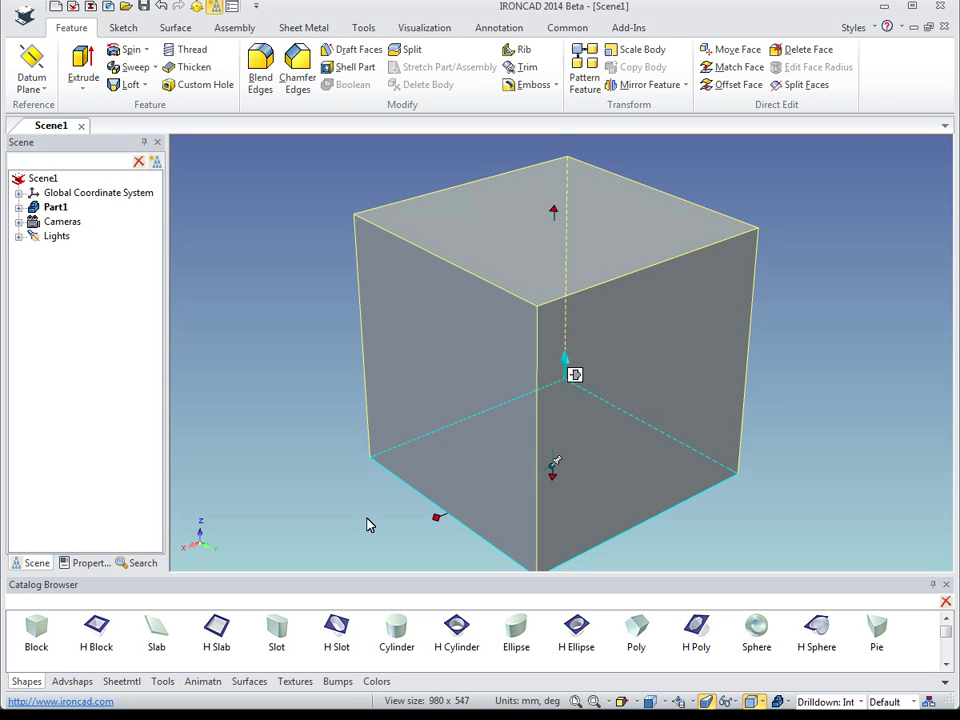
pyautogui.click(369, 523)
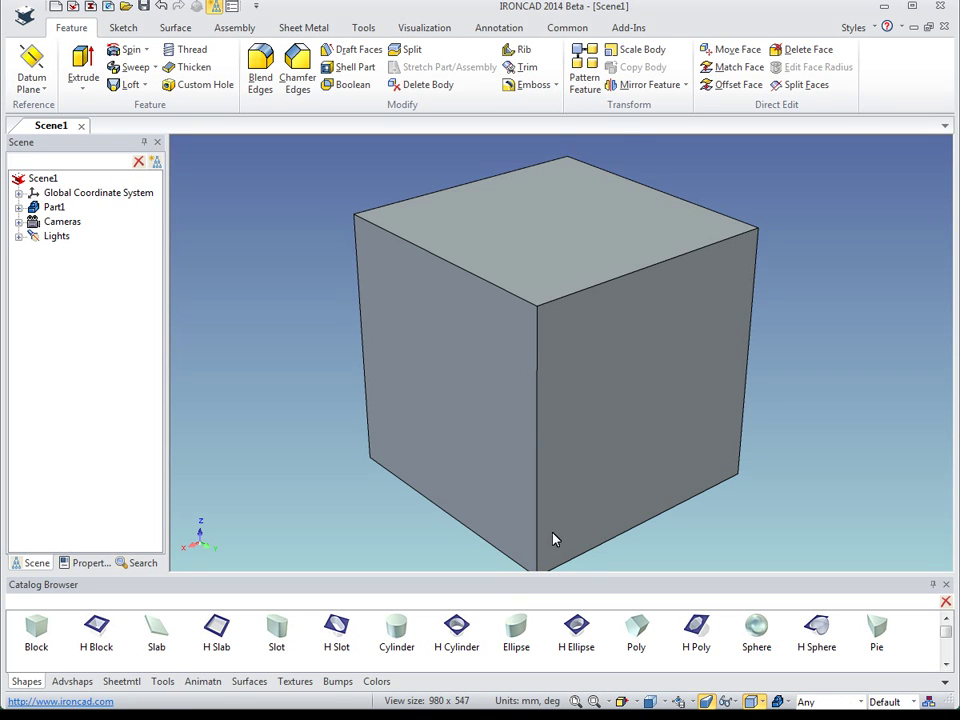
# Drop an H Cylinder on the cube's right face, size it to 40, and enlarge it to deepen the notch.
pyautogui.moveTo(556, 522); pyautogui.dragTo(538, 500, button='middle')
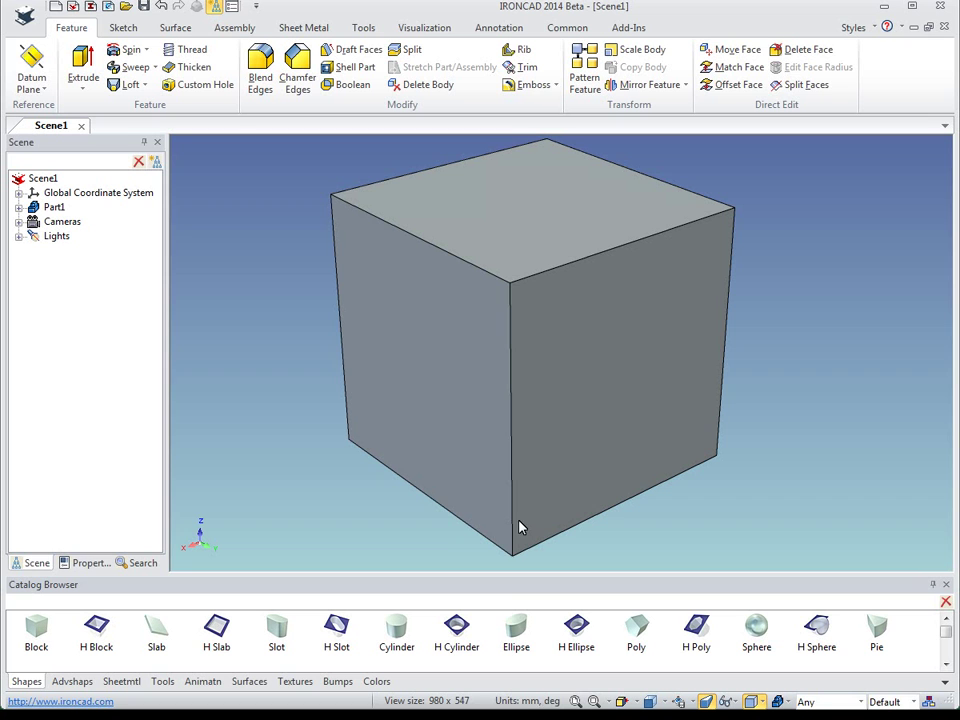
pyautogui.moveTo(456, 626)
pyautogui.mouseDown()
pyautogui.moveTo(727, 343)
pyautogui.moveTo(700, 450)
pyautogui.mouseUp()
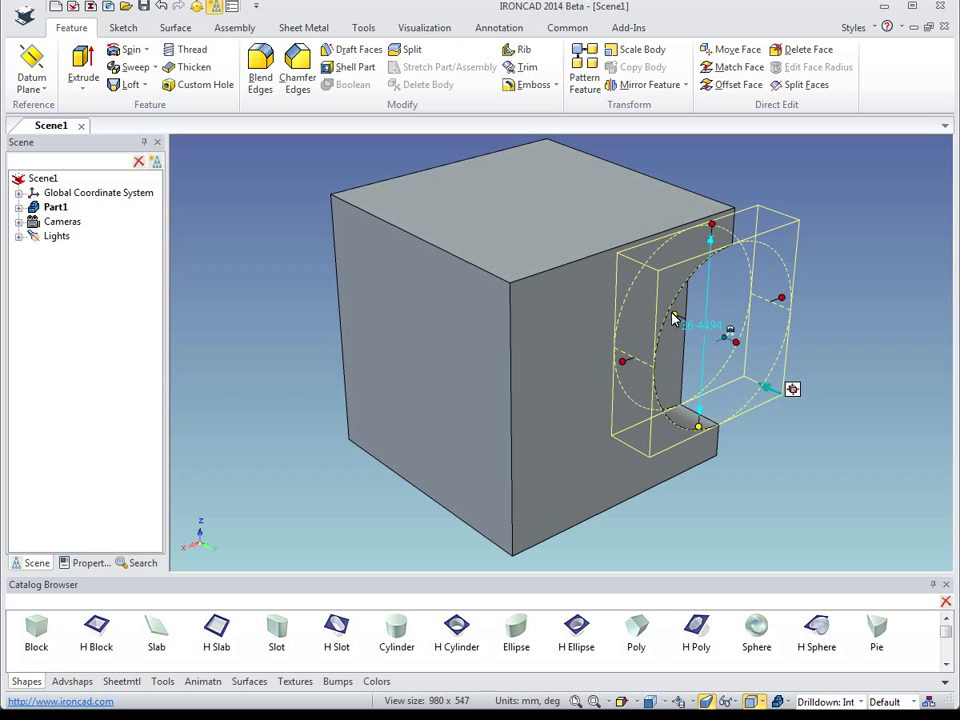
pyautogui.doubleClick(712, 330)
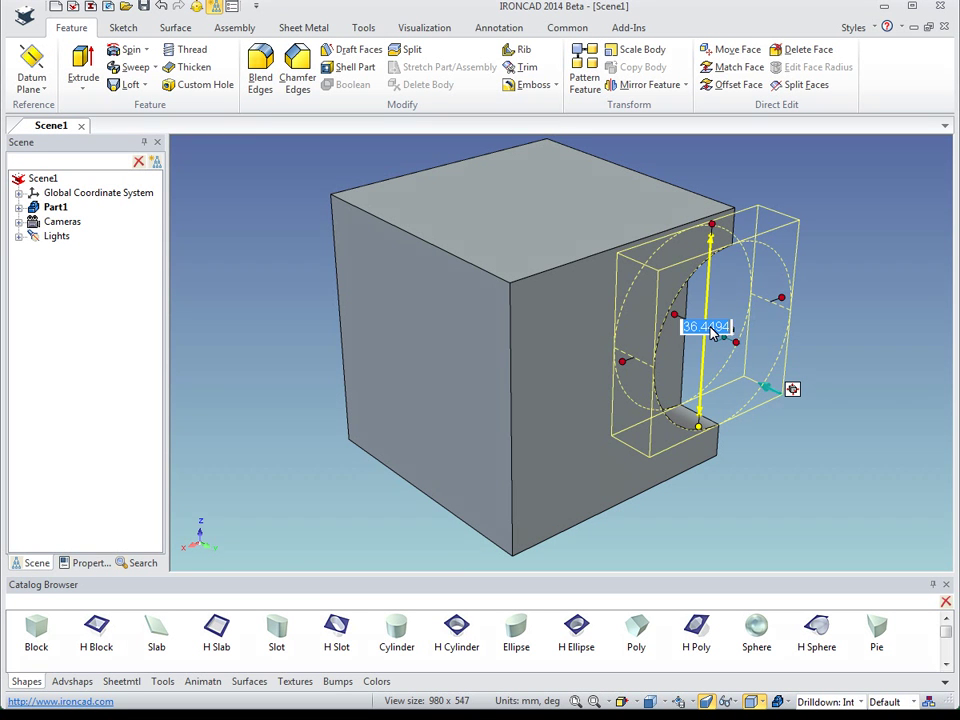
pyautogui.write('40')
pyautogui.press('Return')
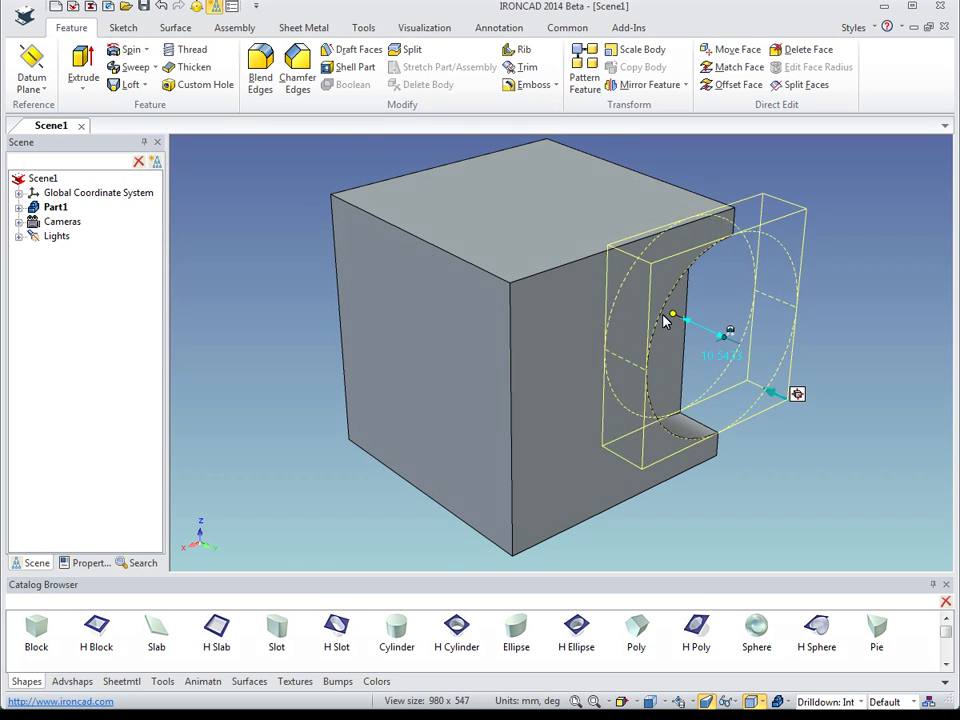
pyautogui.moveTo(672, 315); pyautogui.dragTo(315, 268)
pyautogui.moveTo(735, 506)
pyautogui.mouseDown(button='middle')
pyautogui.moveTo(583, 452)
pyautogui.moveTo(503, 470)
pyautogui.moveTo(634, 497)
pyautogui.moveTo(611, 373)
pyautogui.moveTo(597, 491)
pyautogui.moveTo(686, 491)
pyautogui.moveTo(660, 501)
pyautogui.moveTo(640, 480)
pyautogui.mouseUp(button='middle')
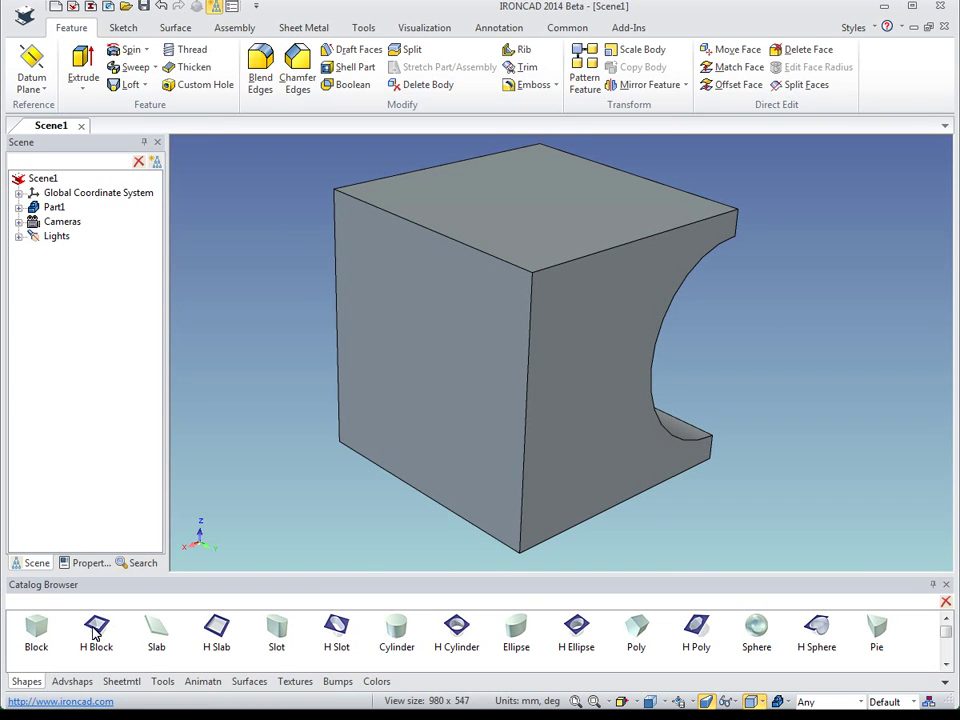
# Drop an H Block at the part's front edge and stretch its height to 40.
pyautogui.moveTo(96, 630); pyautogui.dragTo(531, 422)
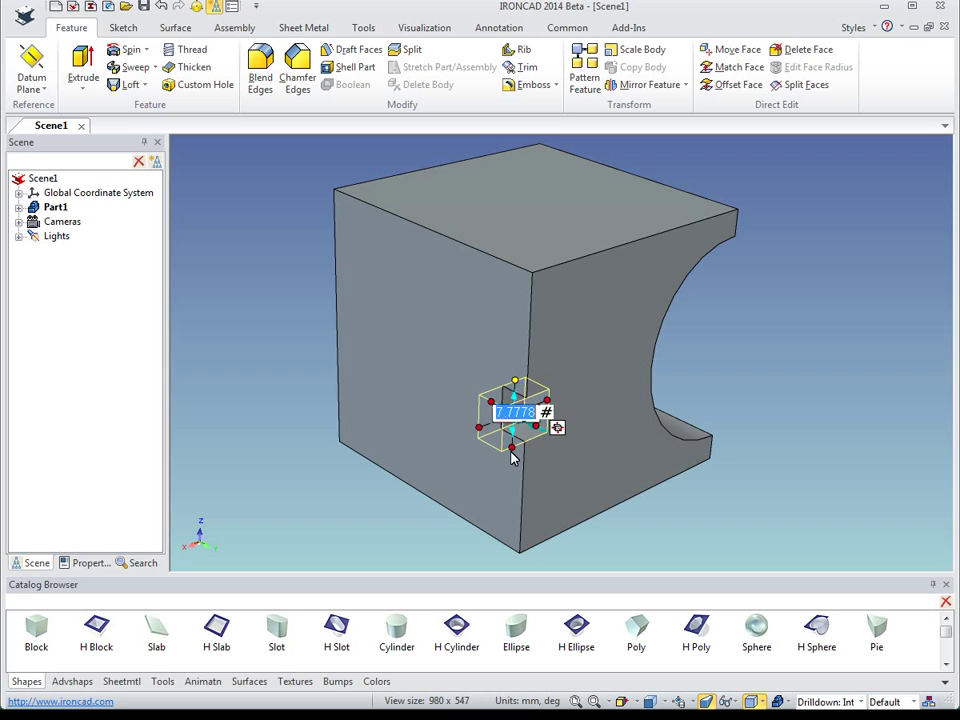
pyautogui.moveTo(513, 449); pyautogui.dragTo(502, 556)
pyautogui.write('40')
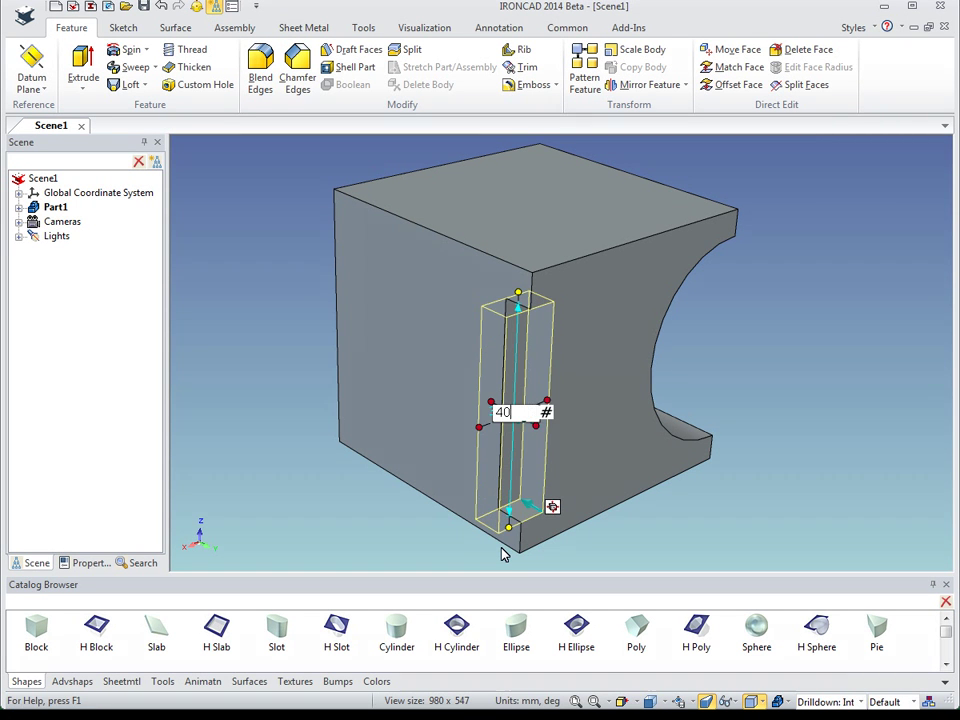
pyautogui.press('Return')
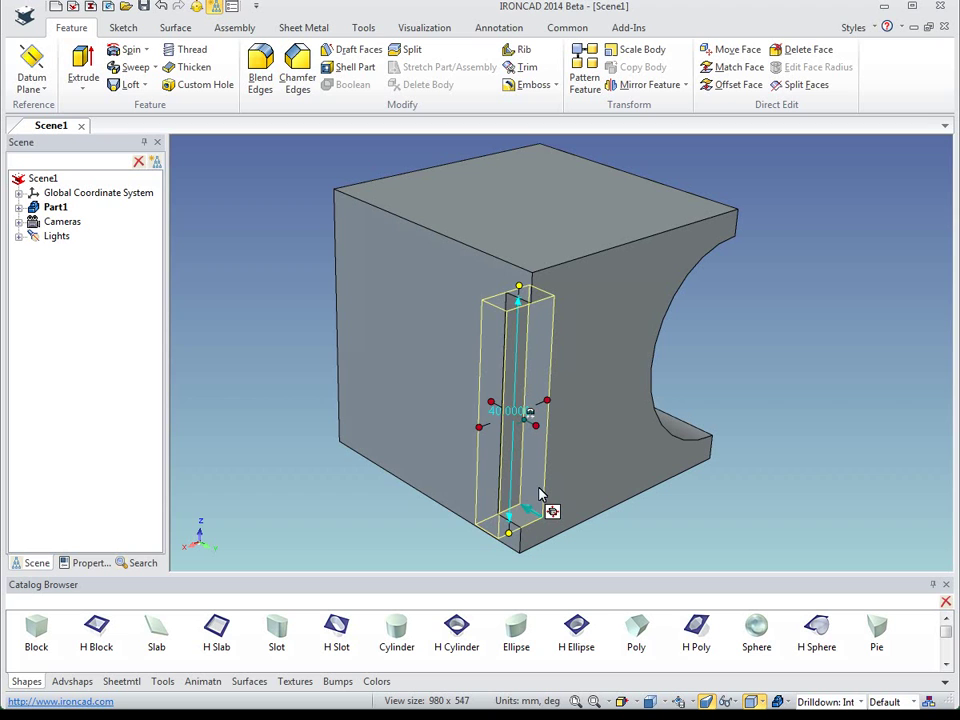
# Adjust the H Block cut's width and side face by dragging its sizebox handles.
pyautogui.moveTo(491, 401)
pyautogui.mouseDown()
pyautogui.moveTo(320, 344)
pyautogui.moveTo(208, 289)
pyautogui.mouseUp()
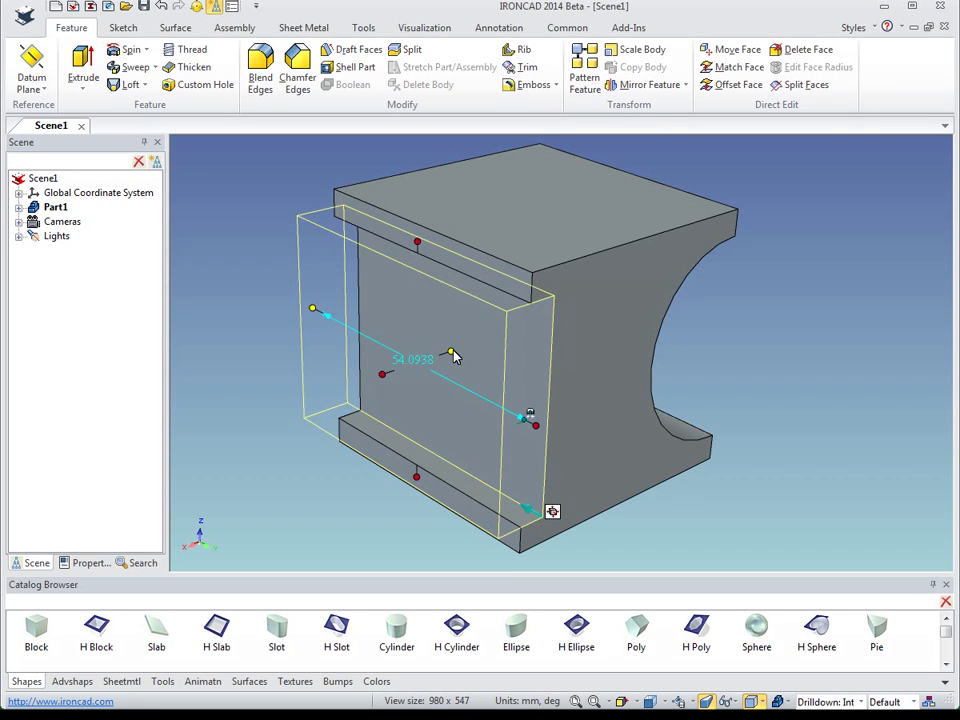
pyautogui.moveTo(313, 308); pyautogui.dragTo(488, 338)
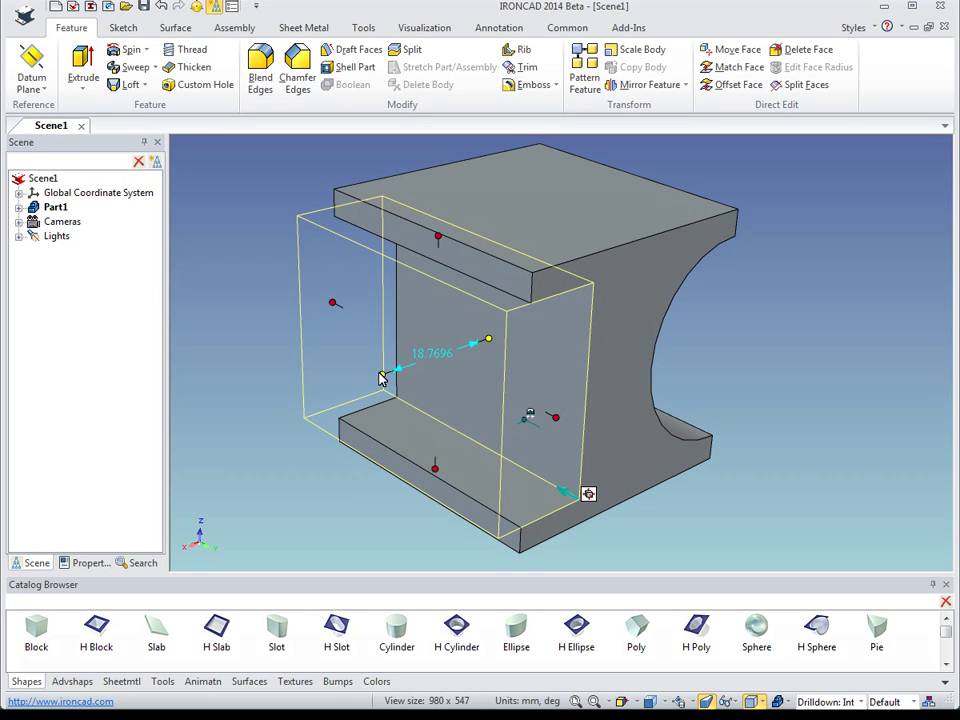
pyautogui.moveTo(383, 378)
pyautogui.mouseDown()
pyautogui.moveTo(406, 386)
pyautogui.moveTo(420, 492)
pyautogui.mouseUp()
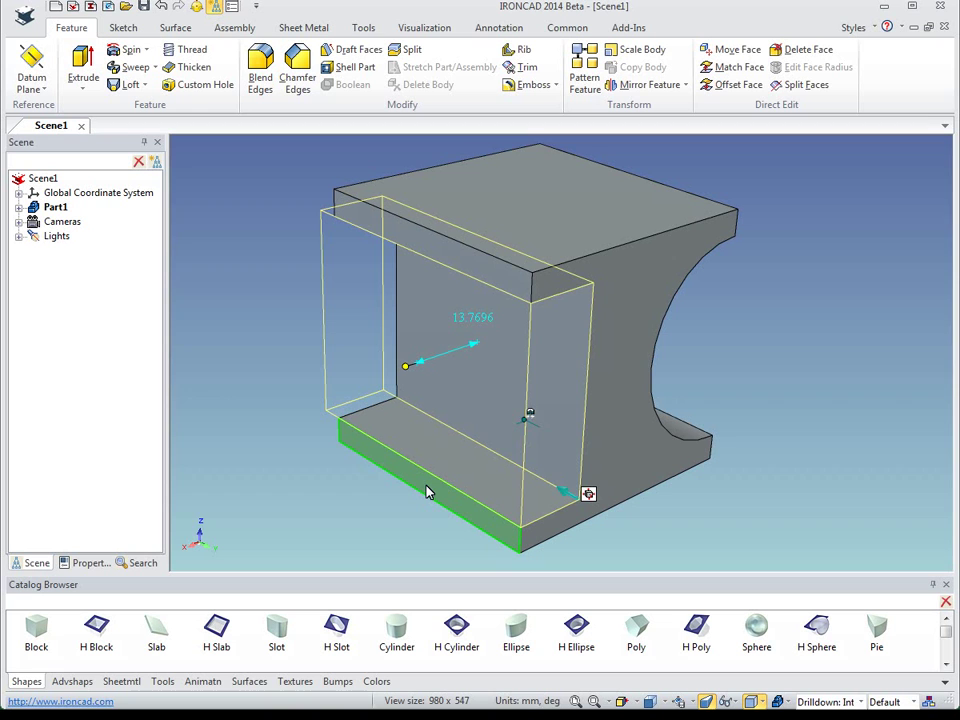
pyautogui.press('Tab')
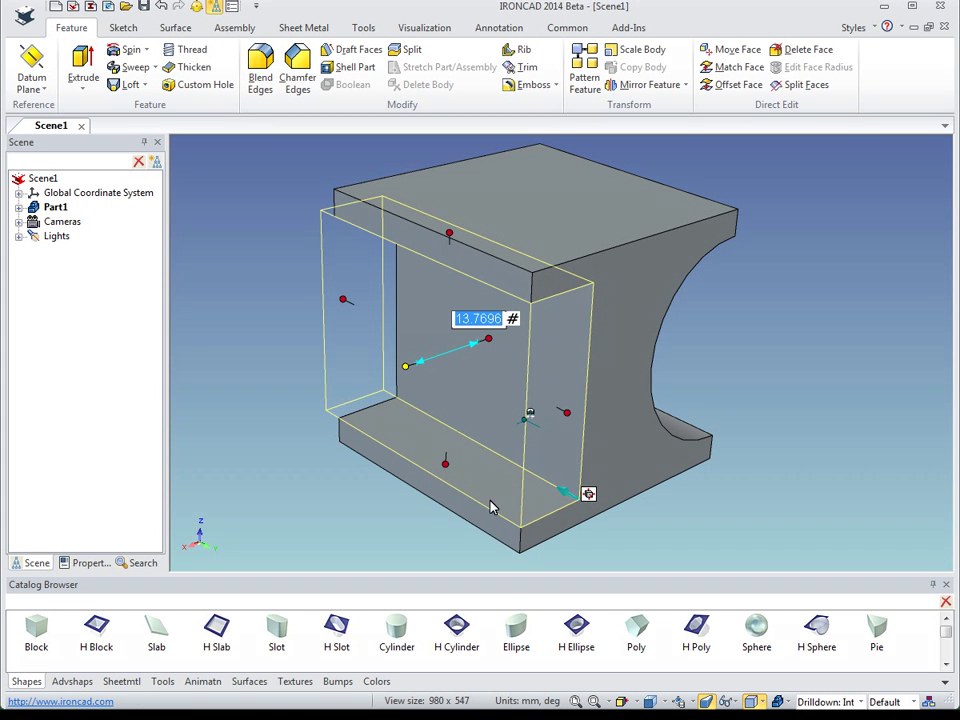
pyautogui.press('Return')
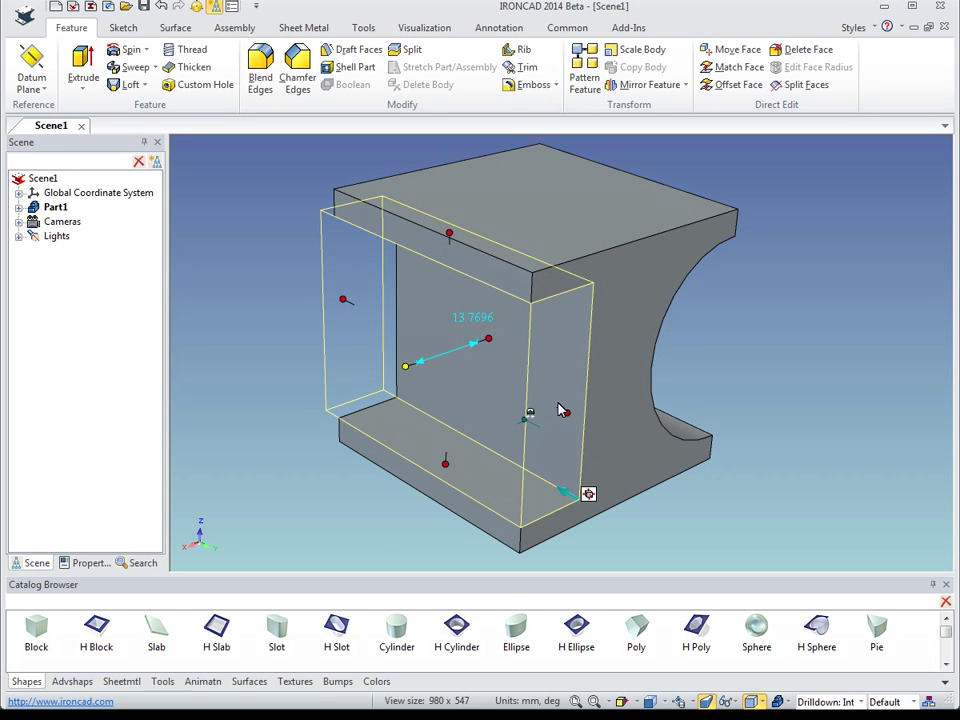
# Set the cut's depth to exactly 20 and orbit to inspect the pocket.
pyautogui.click(490, 345)
pyautogui.write('20')
pyautogui.press('Return')
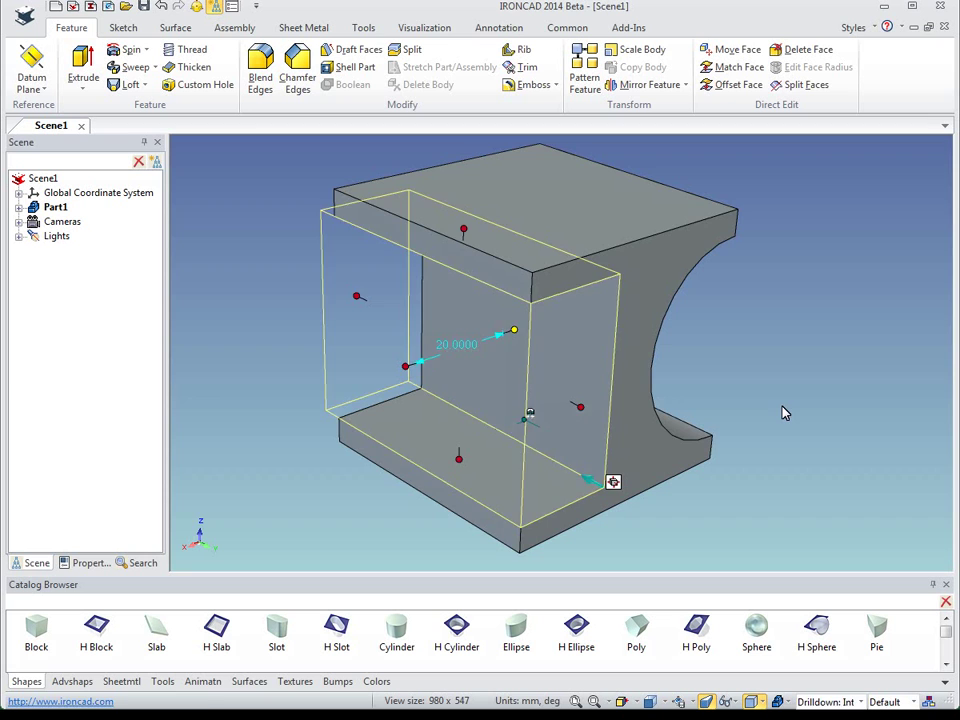
pyautogui.moveTo(784, 411)
pyautogui.mouseDown(button='middle')
pyautogui.moveTo(628, 471)
pyautogui.moveTo(709, 437)
pyautogui.moveTo(625, 510)
pyautogui.mouseUp(button='middle')
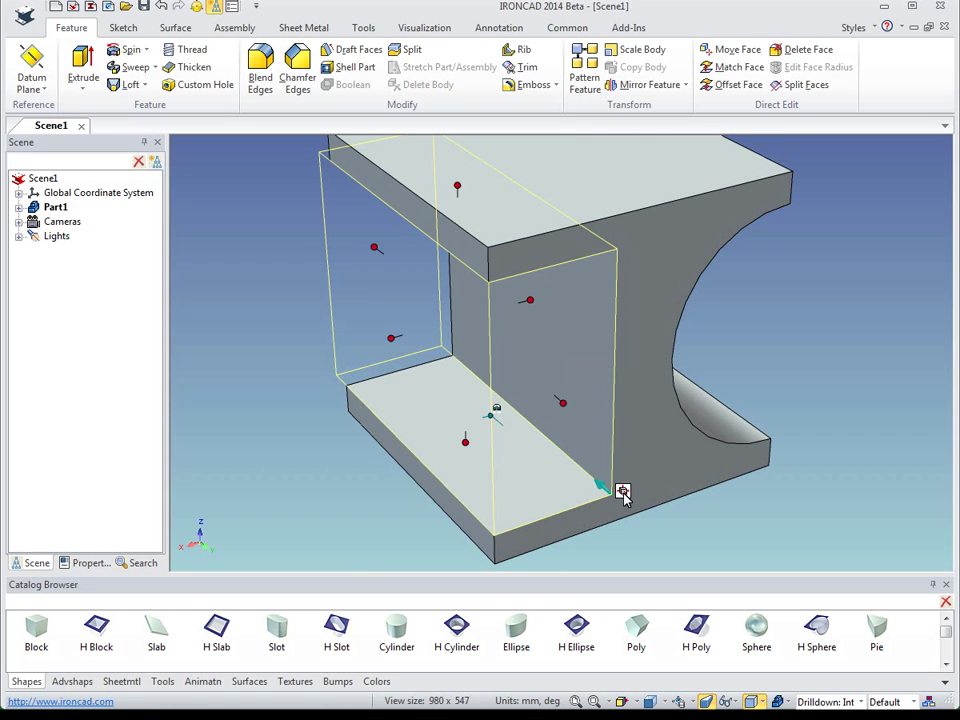
pyautogui.click(622, 491)
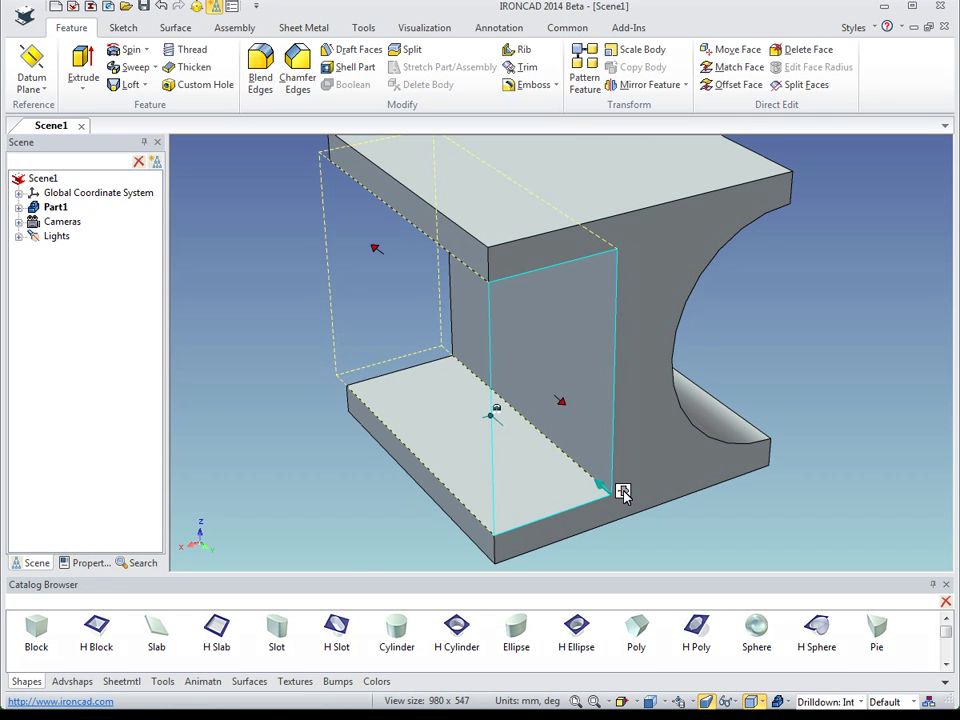
pyautogui.rightClick(625, 376)
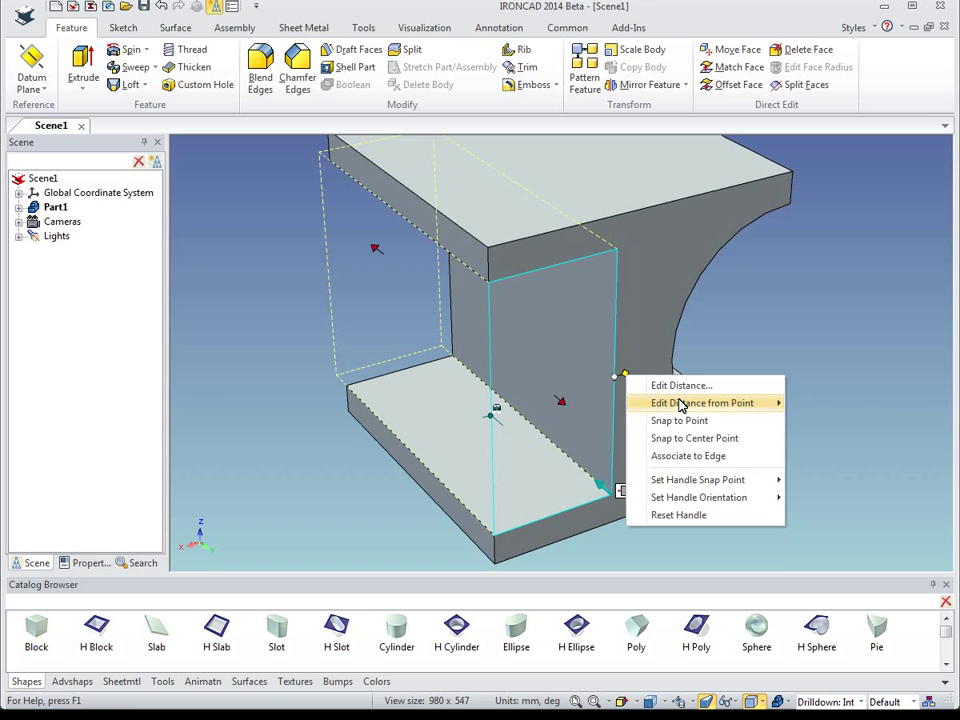
pyautogui.moveTo(702, 403)
pyautogui.click(829, 408)
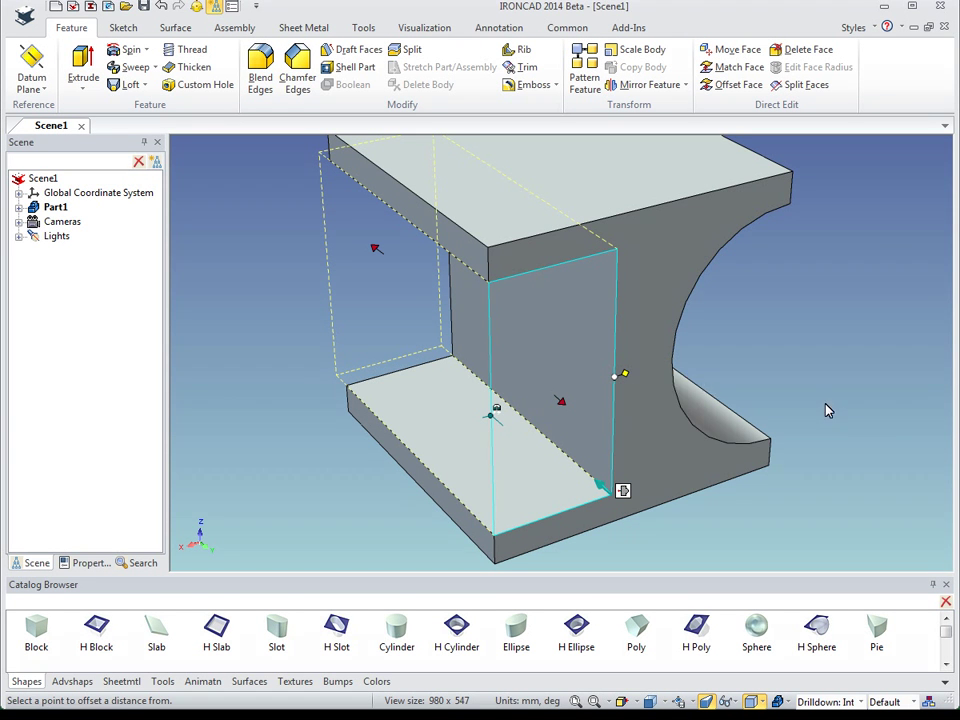
pyautogui.click(671, 366)
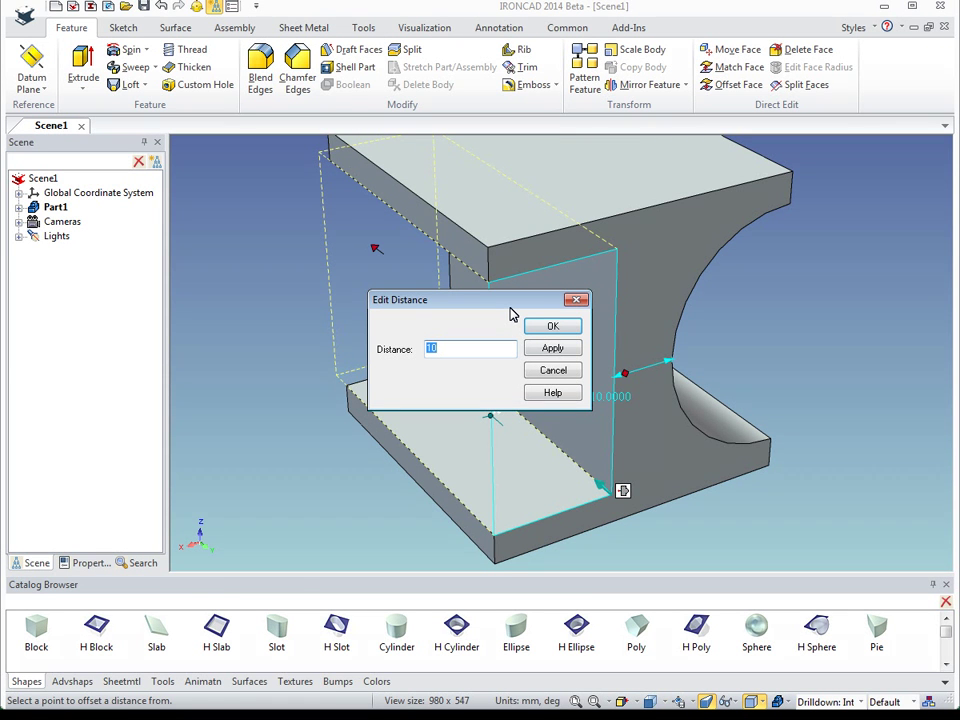
pyautogui.moveTo(510, 308); pyautogui.dragTo(439, 308)
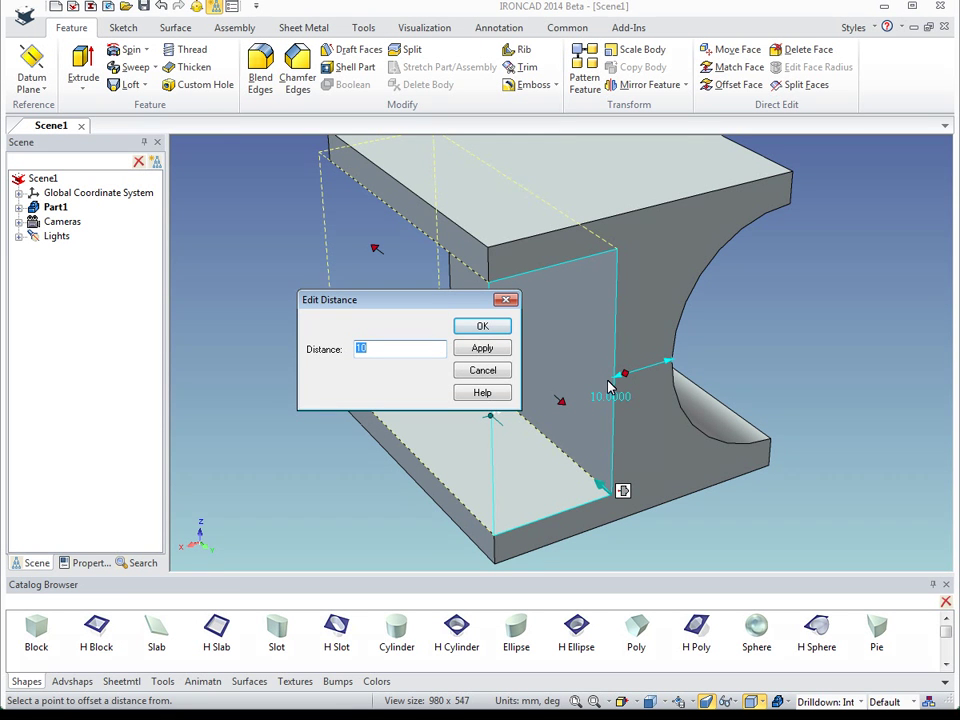
pyautogui.write('5')
pyautogui.press('Return')
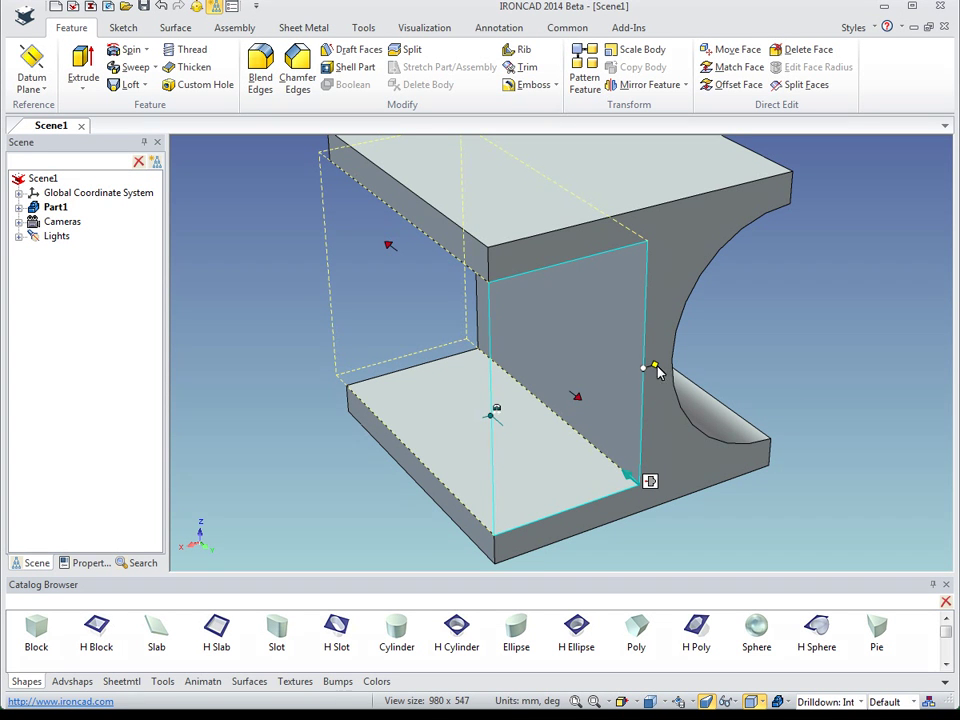
# Undo the face move, then offset the pocket's inner face 40 from the curved cut's centre point.
pyautogui.click(161, 6)
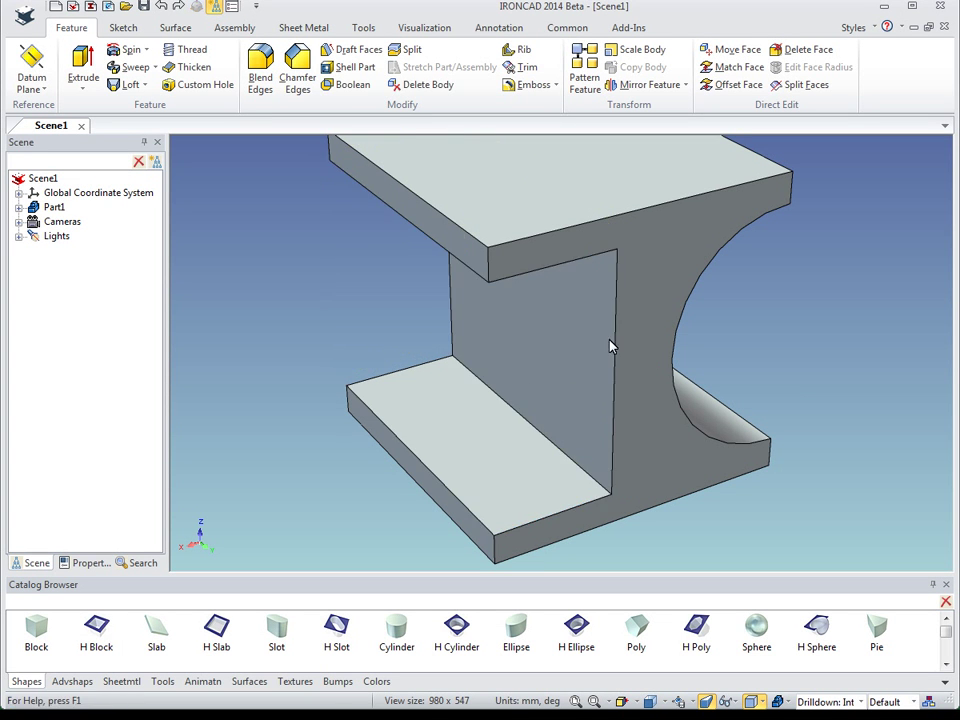
pyautogui.click(597, 389)
pyautogui.click(599, 389)
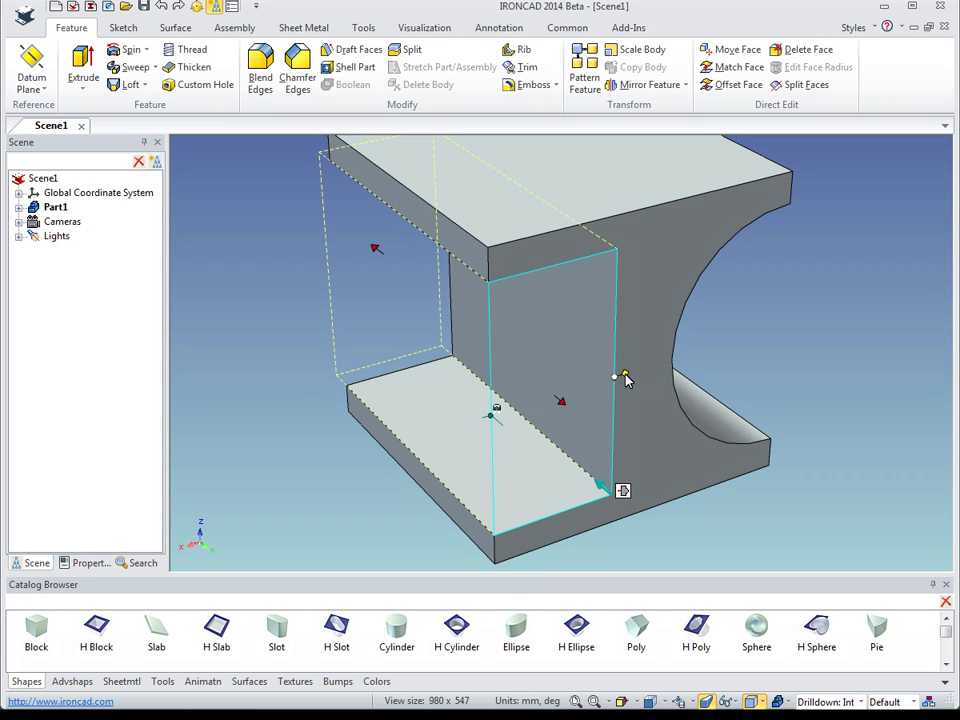
pyautogui.rightClick(625, 375)
pyautogui.moveTo(701, 426)
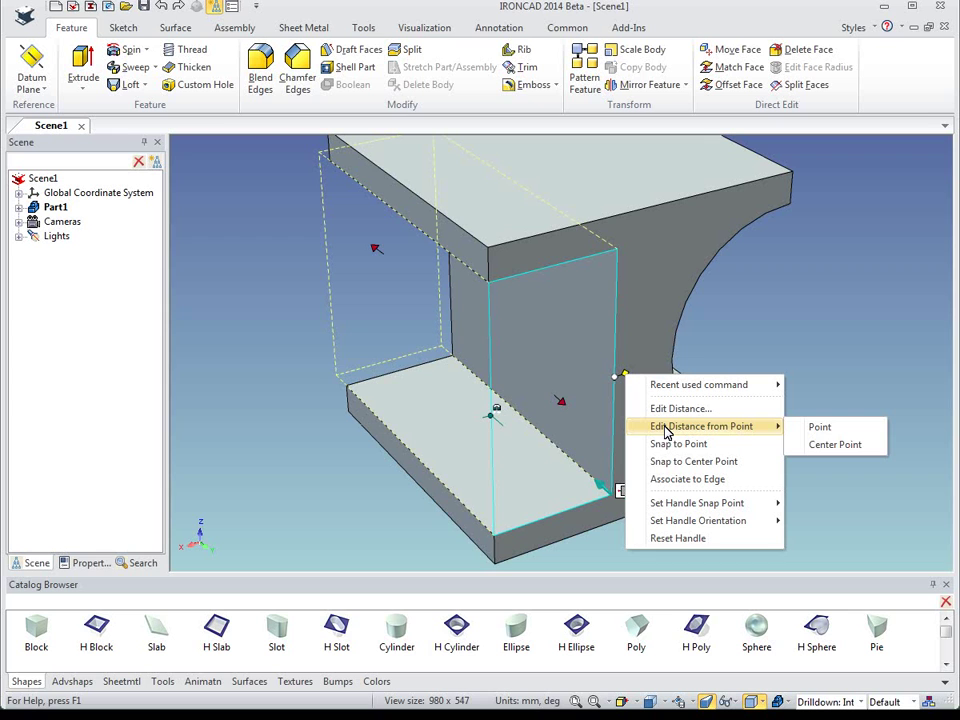
pyautogui.click(820, 454)
pyautogui.click(733, 449)
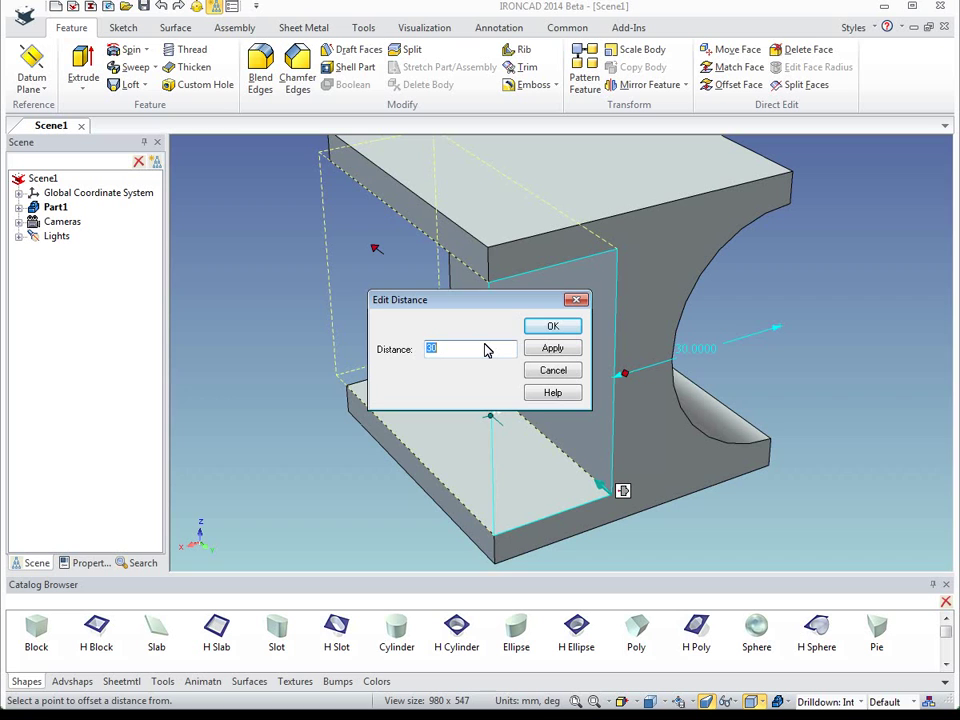
pyautogui.write('40')
pyautogui.press('Return')
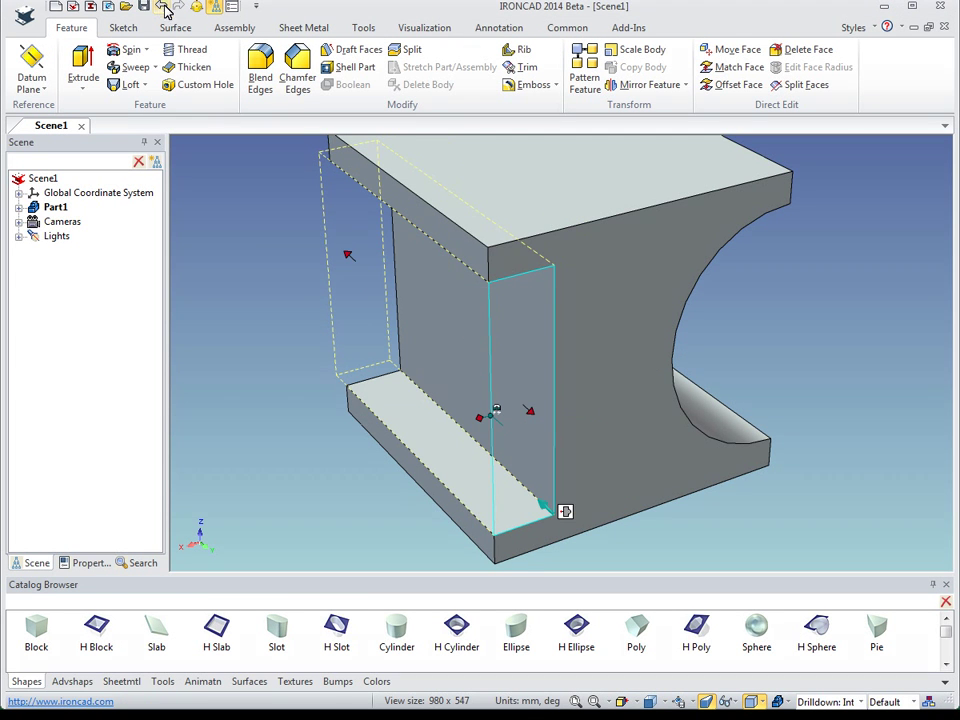
# Undo the 40 mm face offset, clear the selection, and zoom out on the part.
pyautogui.click(161, 7)
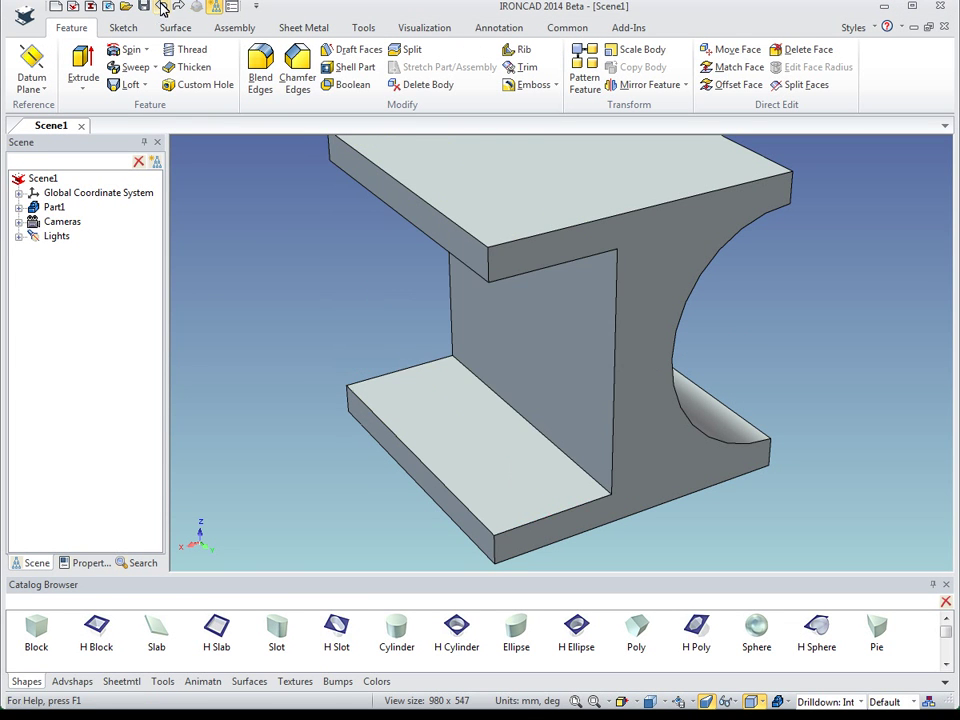
pyautogui.click(558, 389)
pyautogui.click(622, 491)
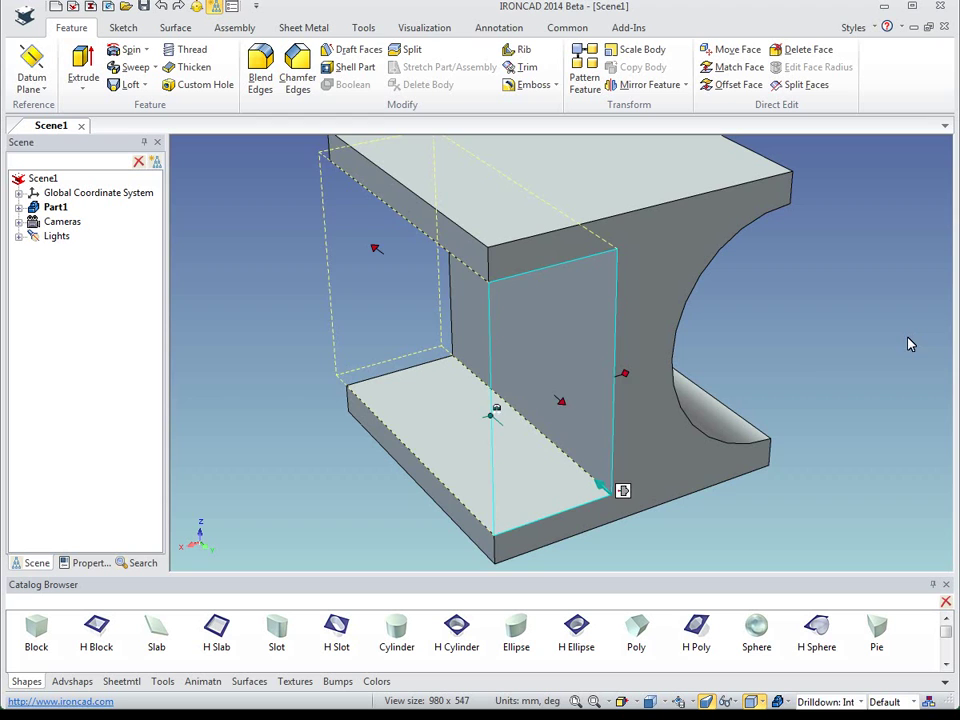
pyautogui.click(767, 366)
pyautogui.scroll(-1, 634, 403)
pyautogui.scroll(-2, 634, 403)
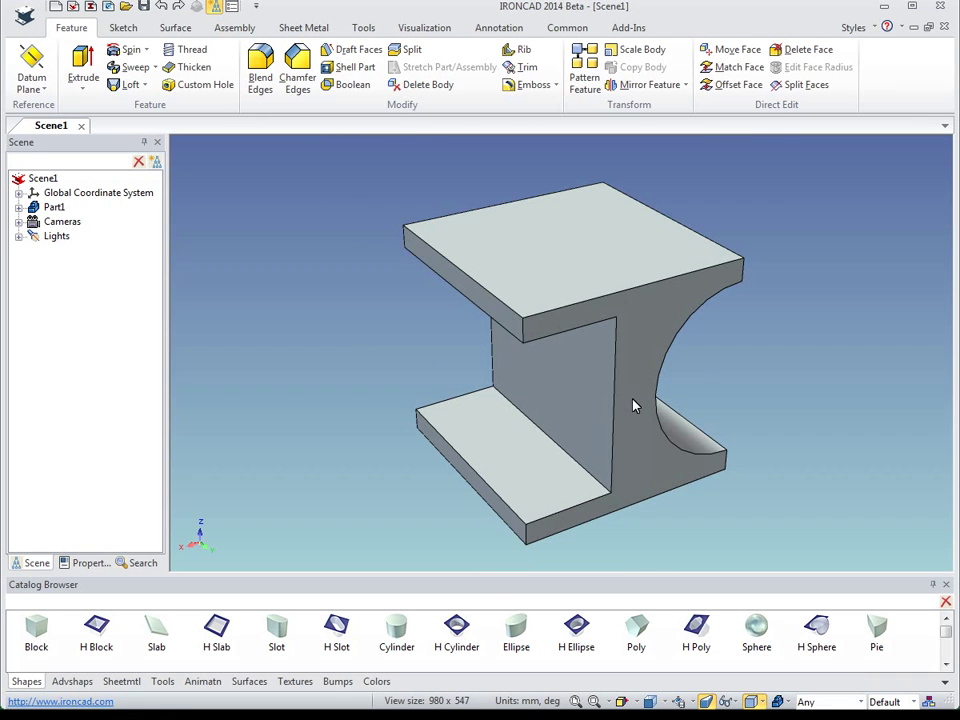
pyautogui.scroll(-1, 628, 437)
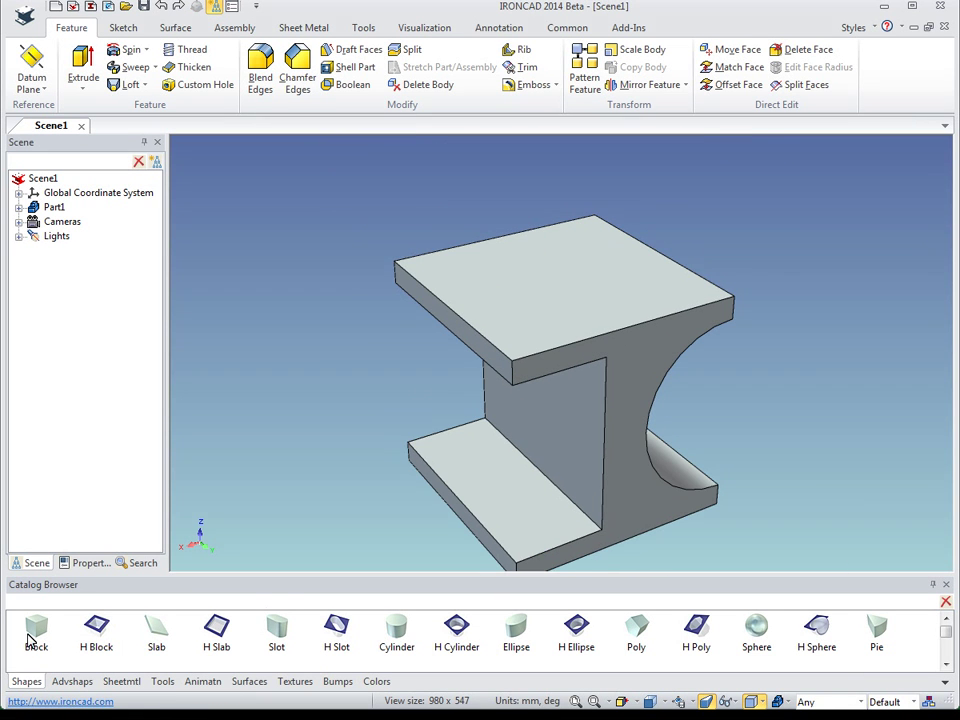